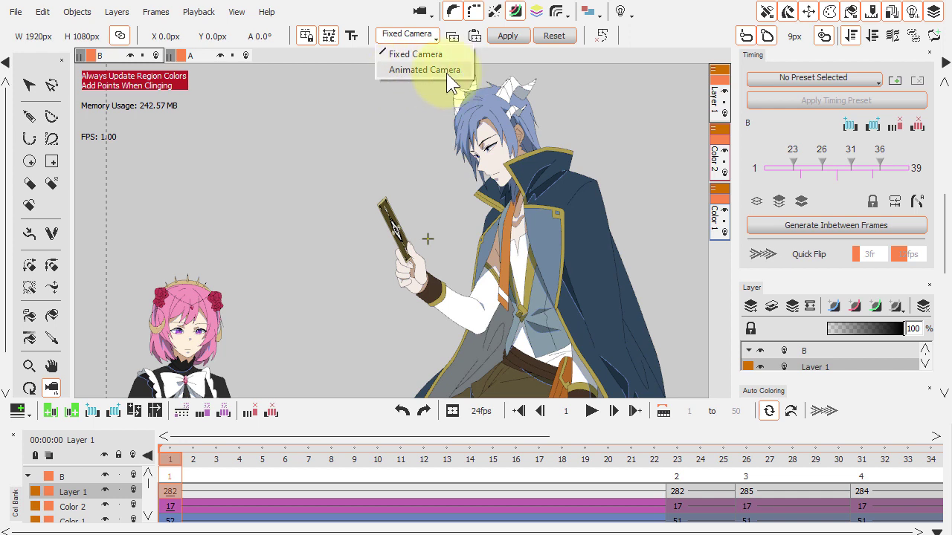
# In Fixed Camera mode, move the camera to X 318.4 px, Y 268.1 px for all frames and check it at frame 9
pyautogui.click(416, 53)
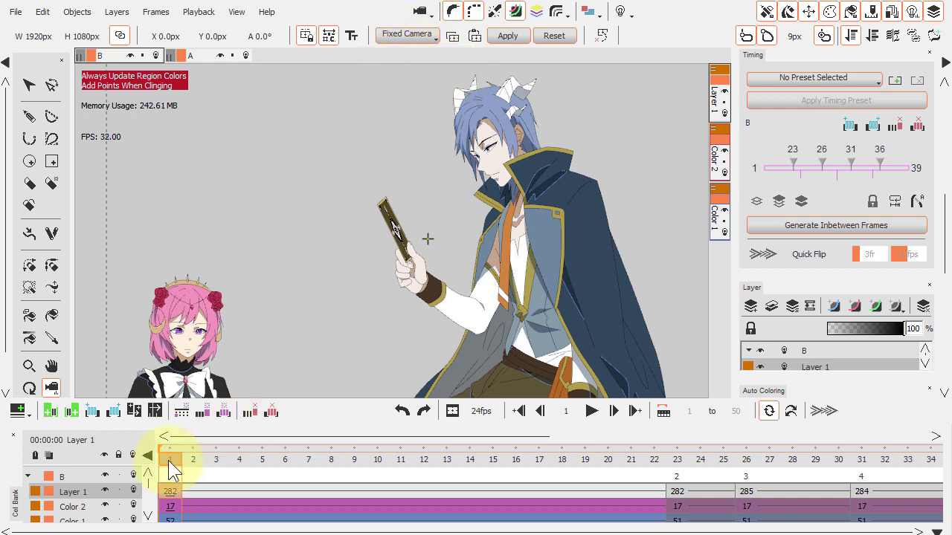
pyautogui.moveTo(168, 468); pyautogui.dragTo(261, 461)
pyautogui.moveTo(319, 276); pyautogui.dragTo(412, 204)
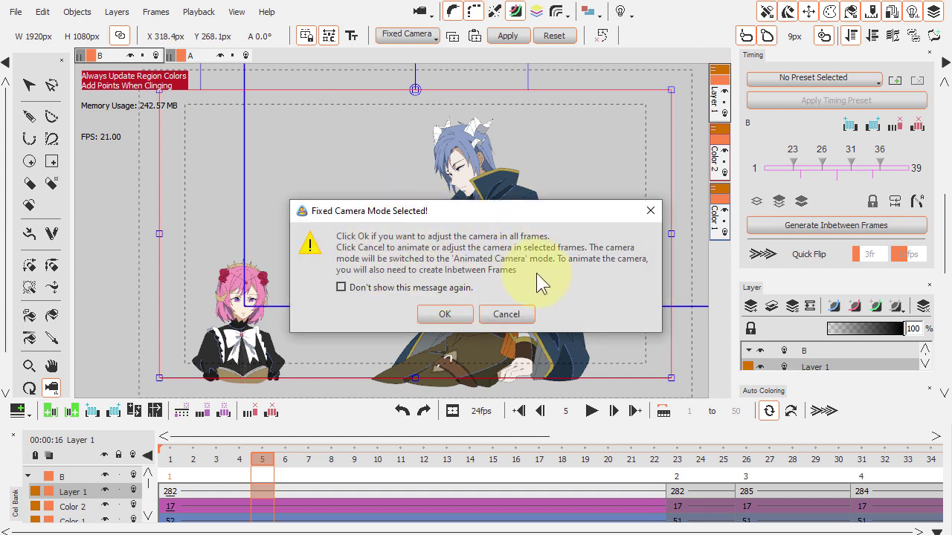
pyautogui.click(437, 315)
pyautogui.moveTo(261, 472); pyautogui.dragTo(363, 456)
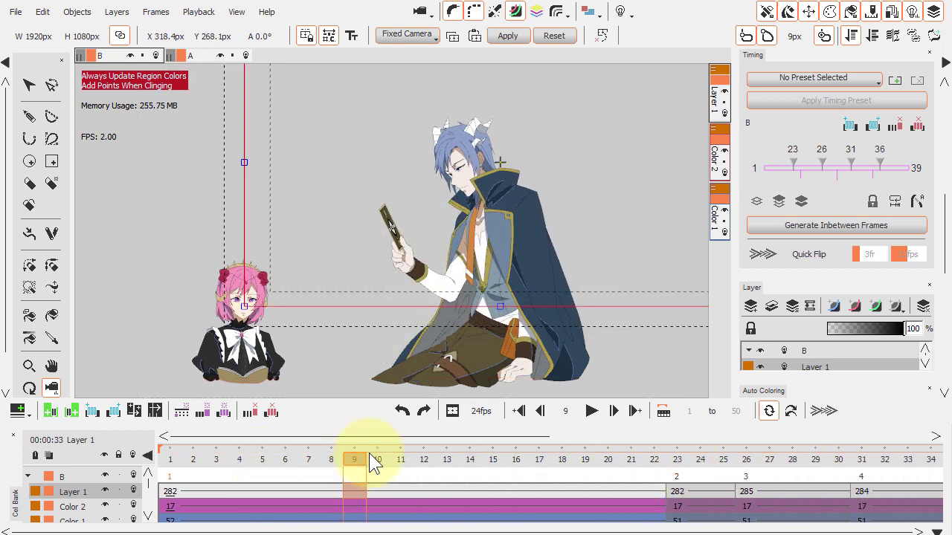
# At frame 9, shrink the camera frame to about 959 × 539 px and switch the camera to Animated Camera mode instead of adjusting all frames
pyautogui.click(505, 245)
pyautogui.scroll(-3, 504, 251)
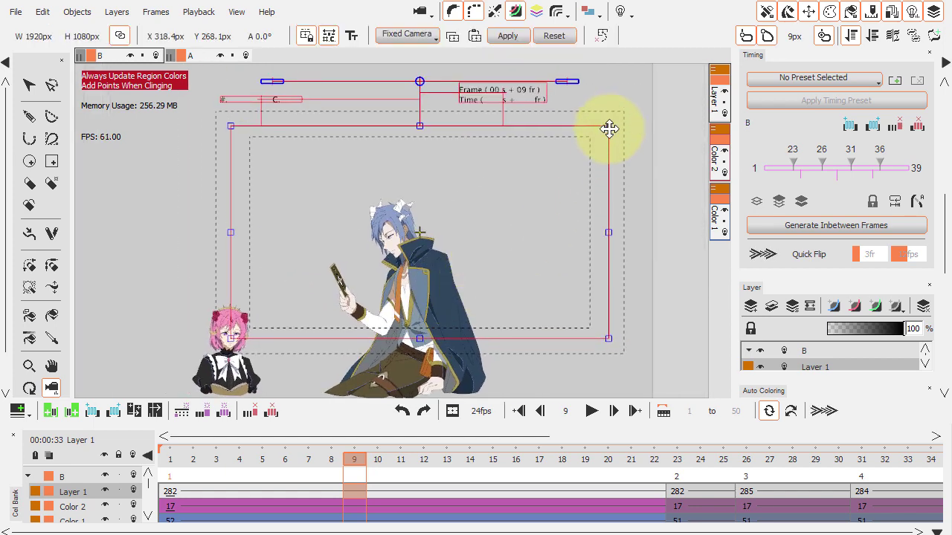
pyautogui.moveTo(609, 129); pyautogui.dragTo(421, 247)
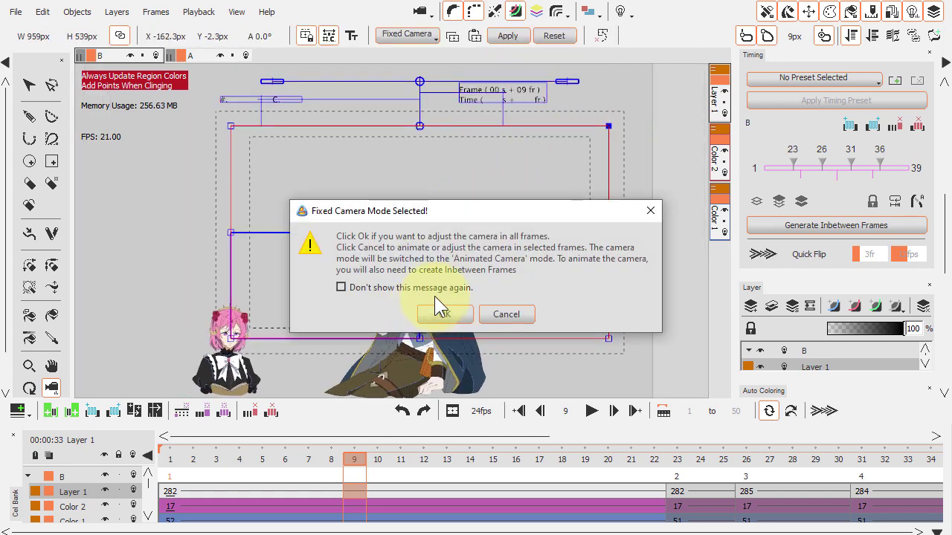
pyautogui.click(513, 313)
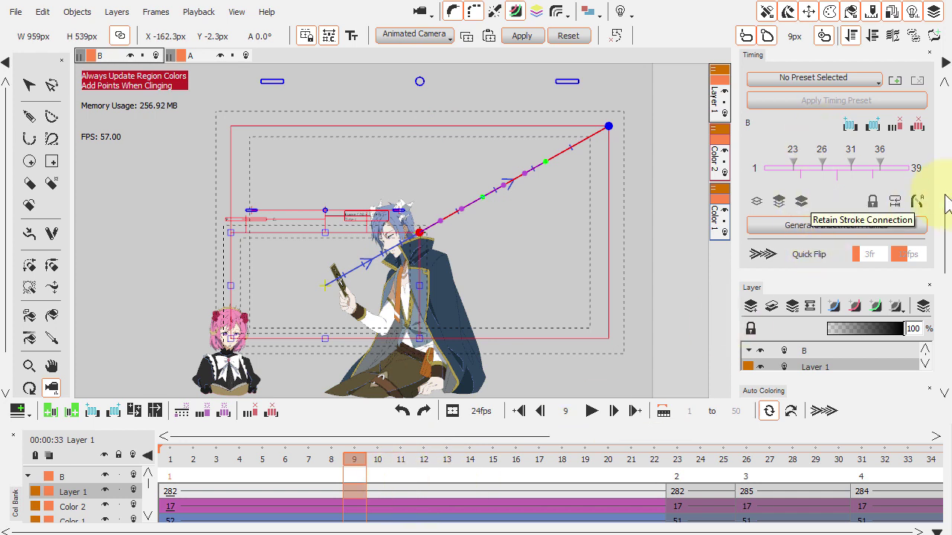
# Generate the inbetween frames for the camera animation and scrub the timeline to frame 32 to check the movement
pyautogui.moveTo(945, 198); pyautogui.dragTo(946, 206)
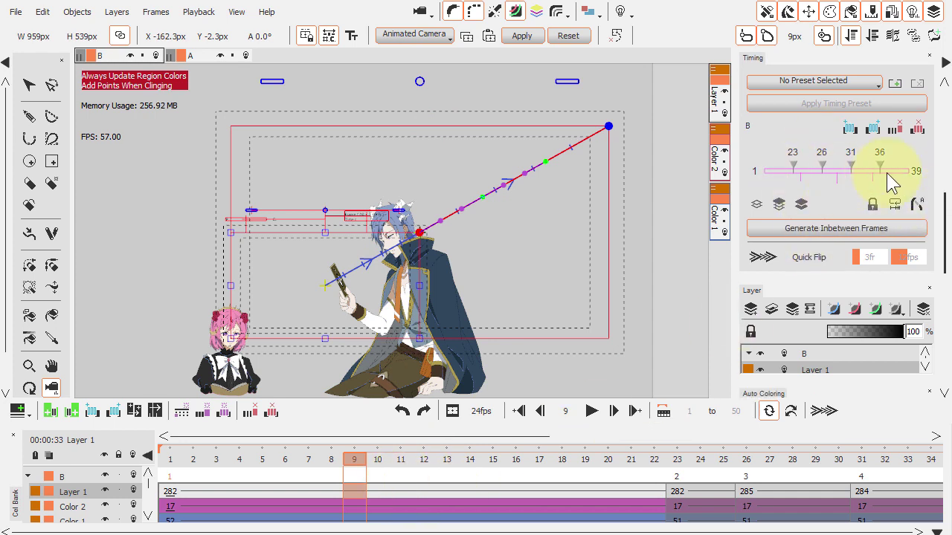
pyautogui.click(818, 228)
pyautogui.moveTo(356, 460); pyautogui.dragTo(892, 472)
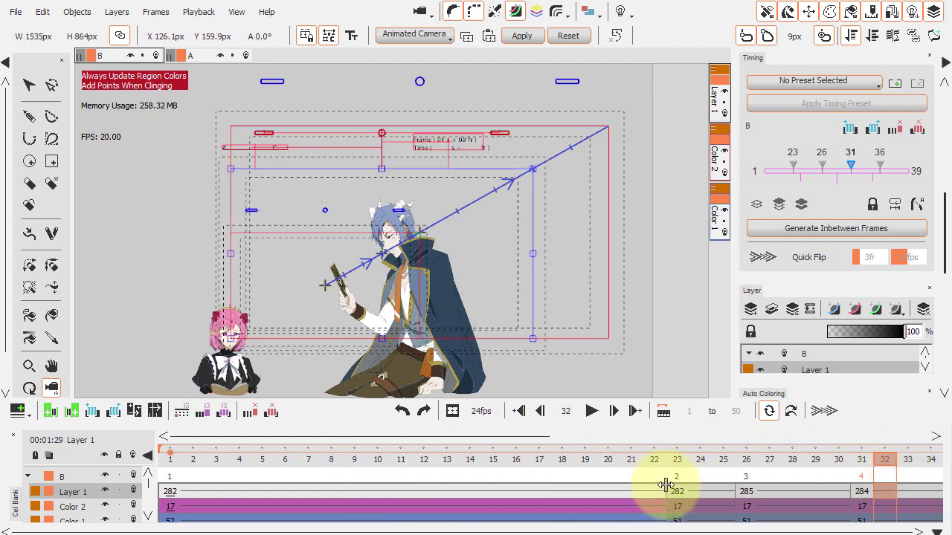
pyautogui.moveTo(665, 485); pyautogui.dragTo(657, 492)
# Compare Layer 1's timing chart with the camera's by switching to the selection tool and back to the Camera tool
pyautogui.click(28, 85)
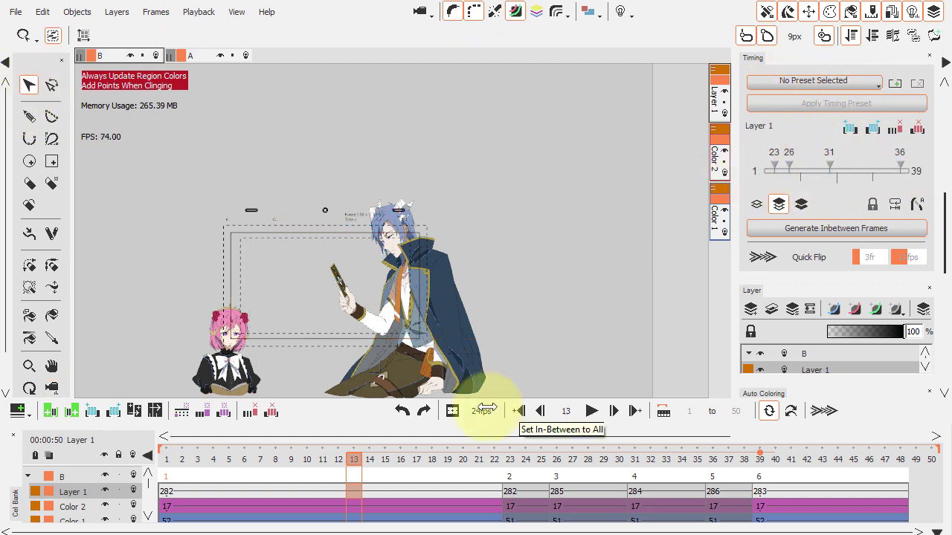
pyautogui.moveTo(3, 298); pyautogui.dragTo(10, 321)
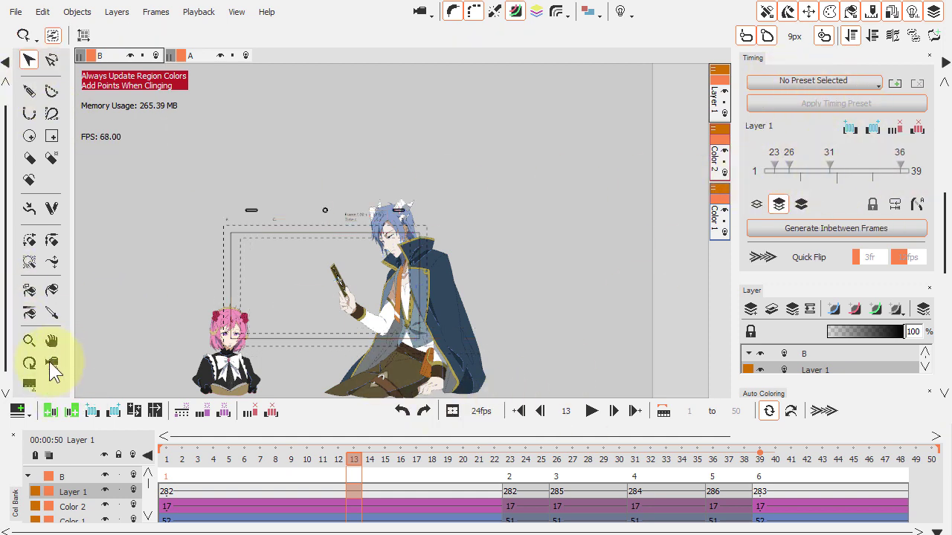
pyautogui.click(49, 361)
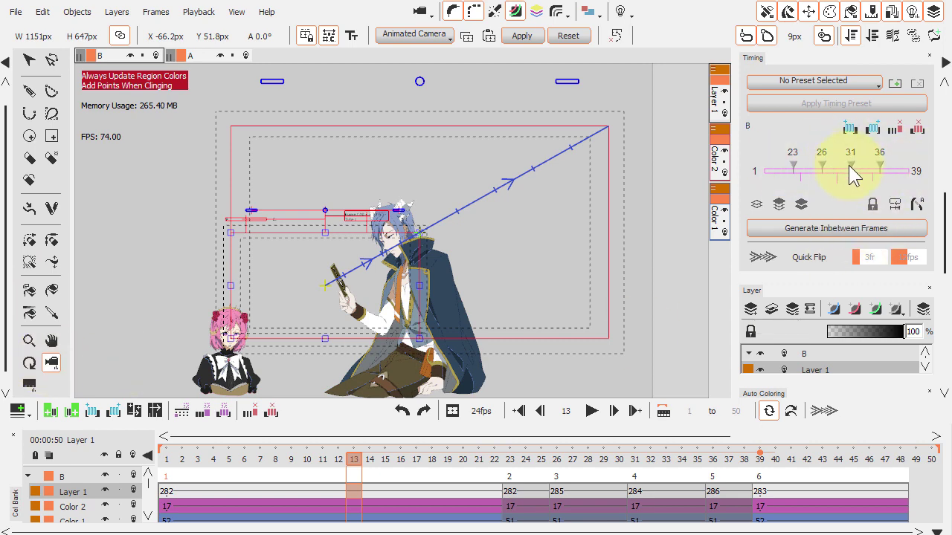
# Go to frame 1 and add a new camera layer above cel B
pyautogui.click(167, 494)
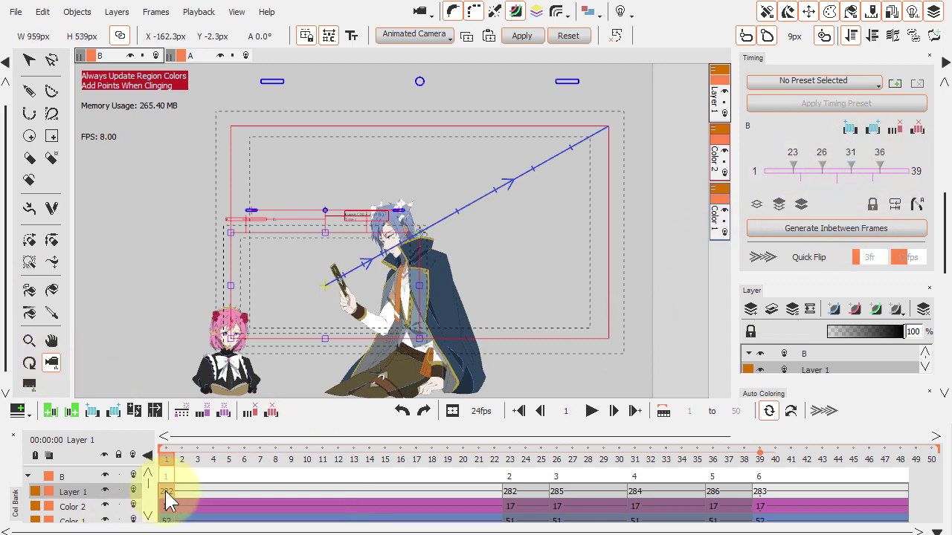
pyautogui.rightClick(74, 491)
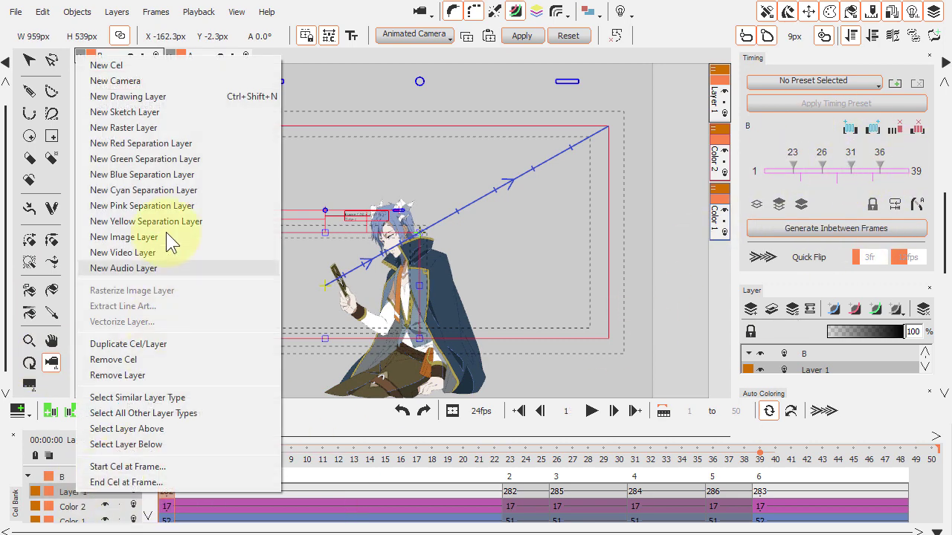
pyautogui.click(170, 86)
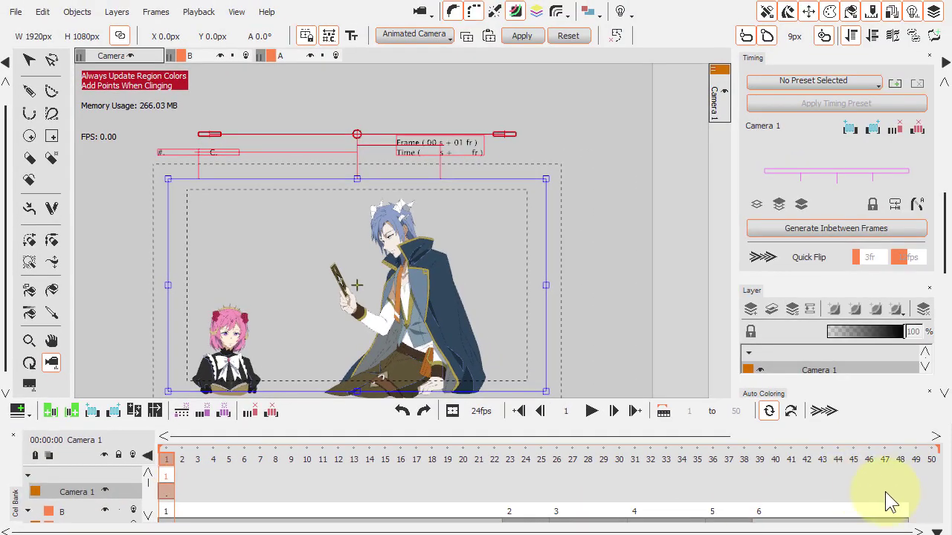
# Extend Camera 1 to frame 48 by adding 47 blank key frames, and convert frames 2 to 47 to inbetween frames
pyautogui.doubleClick(896, 495)
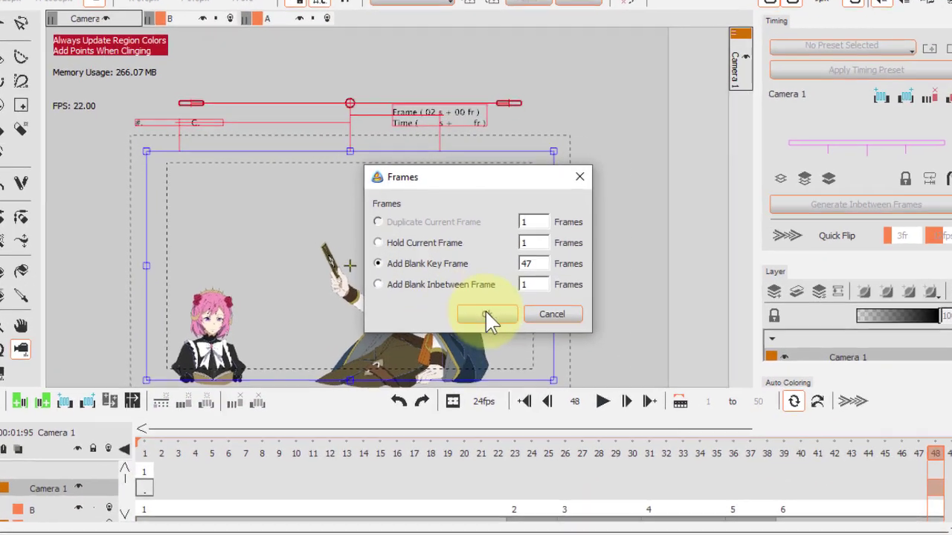
pyautogui.click(484, 329)
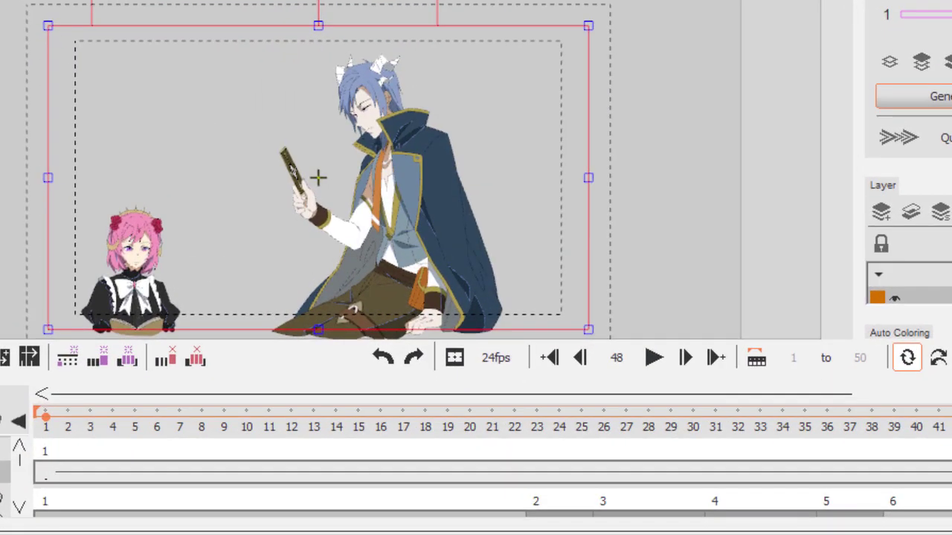
pyautogui.click(74, 480)
pyautogui.rightClick(65, 483)
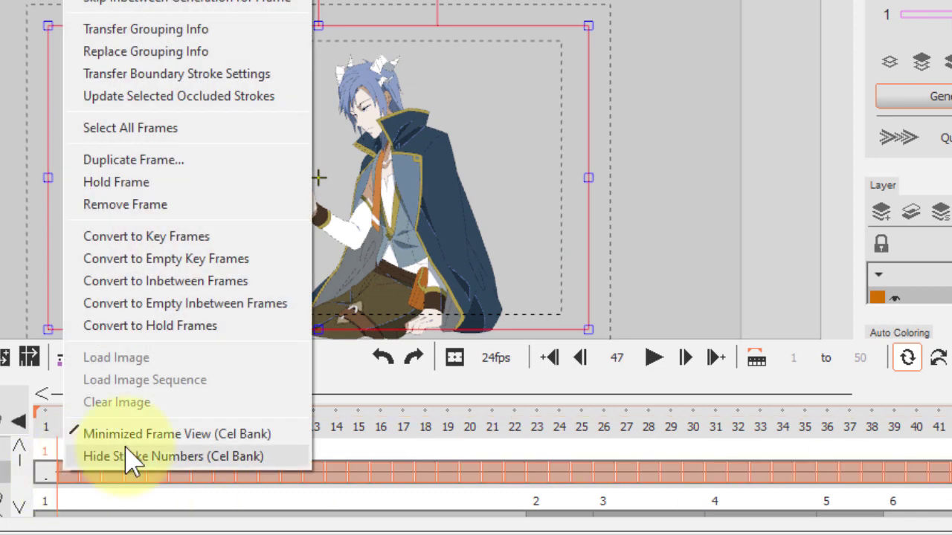
pyautogui.click(198, 284)
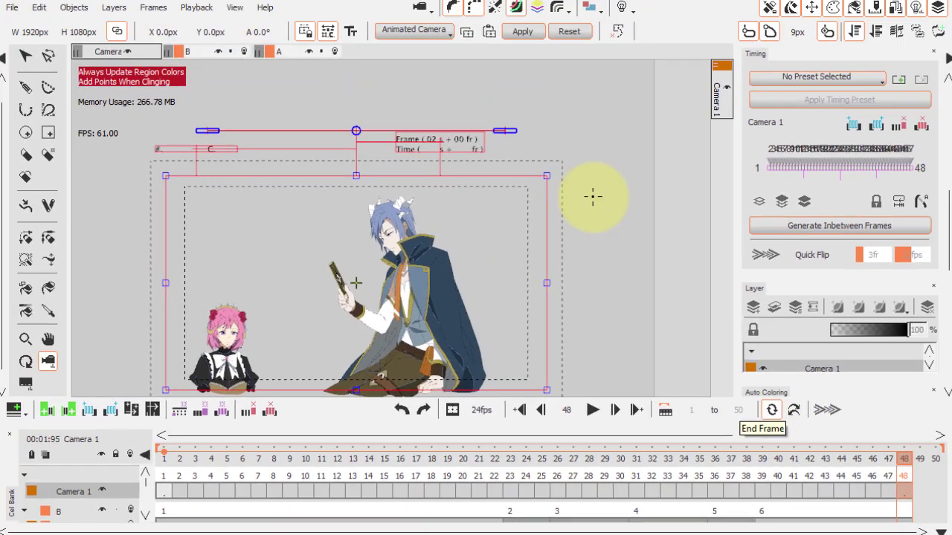
# At frame 48, shrink the camera frame to about 313 × 176 px around the pink-haired girl's face, and scrub back to frame 35
pyautogui.moveTo(484, 228); pyautogui.dragTo(537, 183)
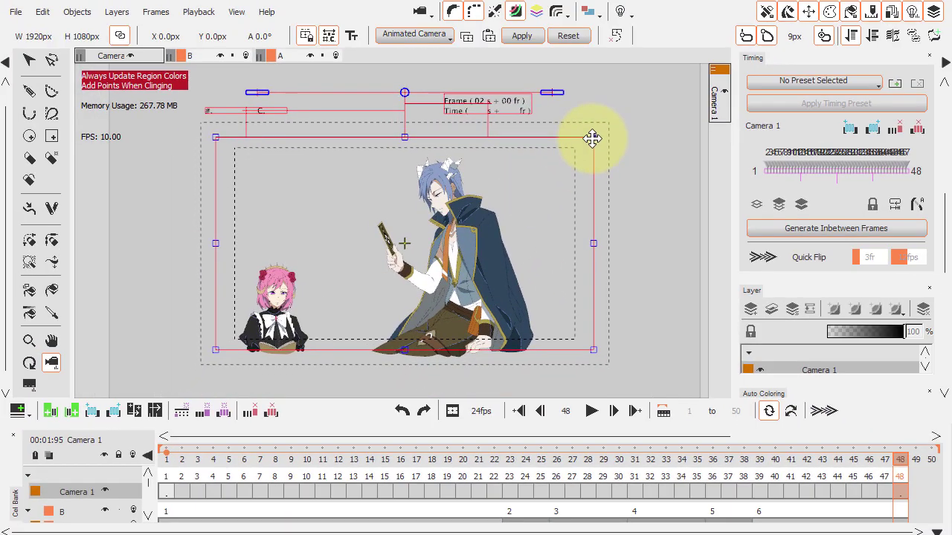
pyautogui.moveTo(592, 138); pyautogui.dragTo(269, 294)
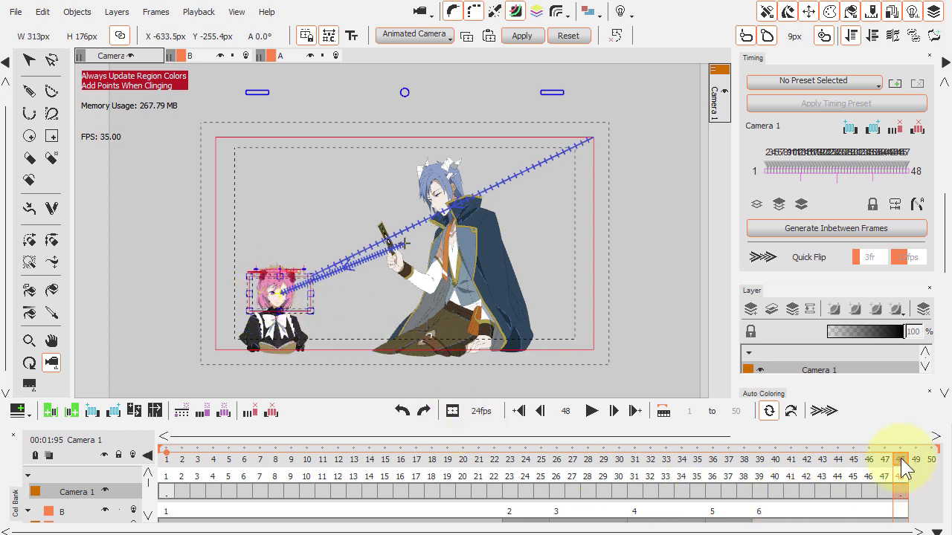
pyautogui.moveTo(901, 458); pyautogui.dragTo(697, 471)
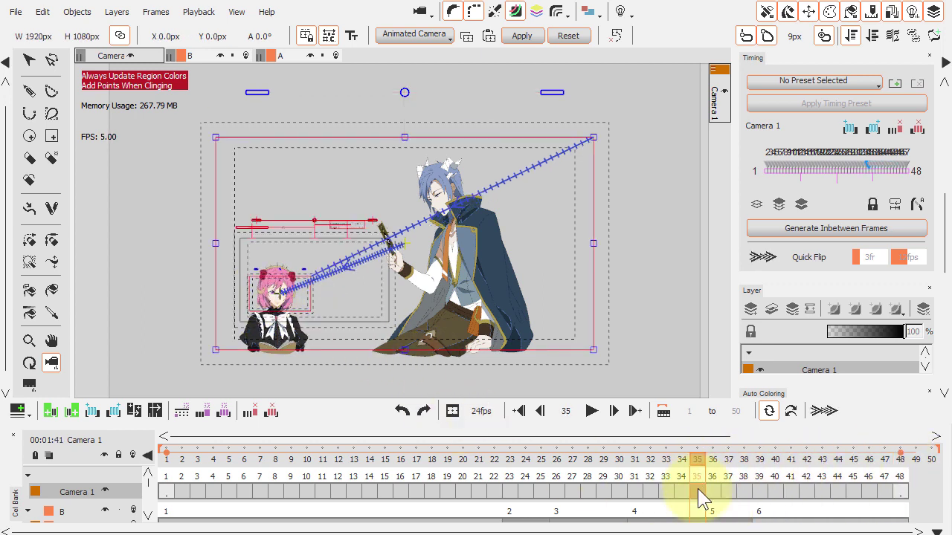
# Set the frame rate to 12 fps and play back the camera move through the camera view
pyautogui.moveTo(470, 410); pyautogui.dragTo(397, 421)
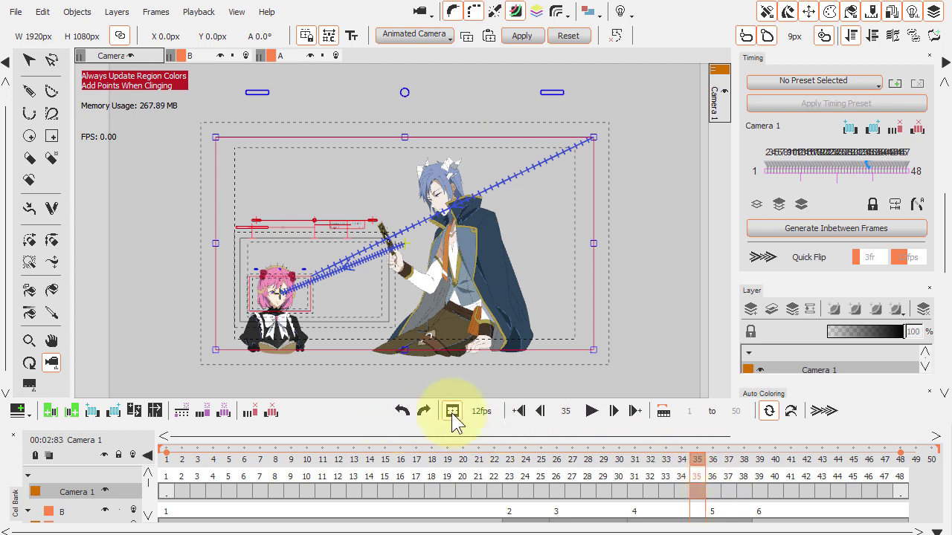
pyautogui.click(591, 413)
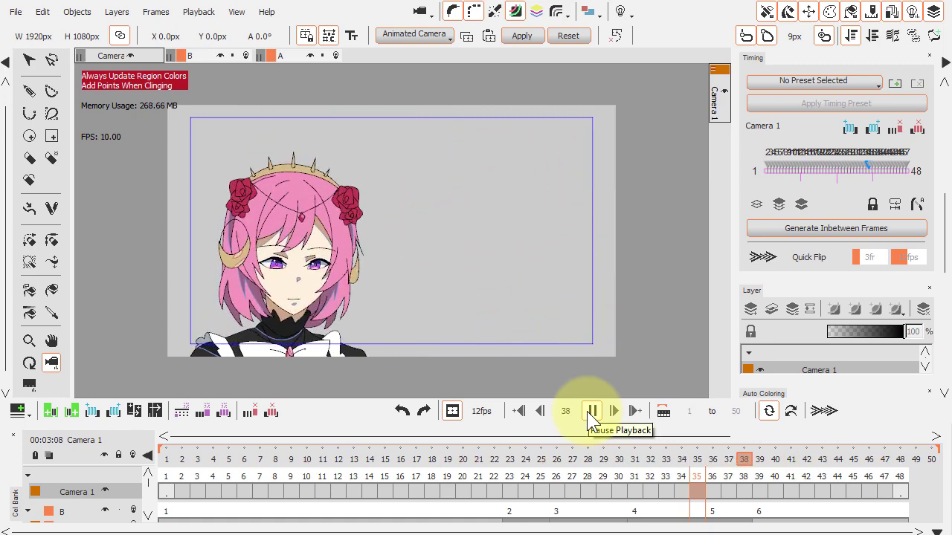
pyautogui.click(588, 413)
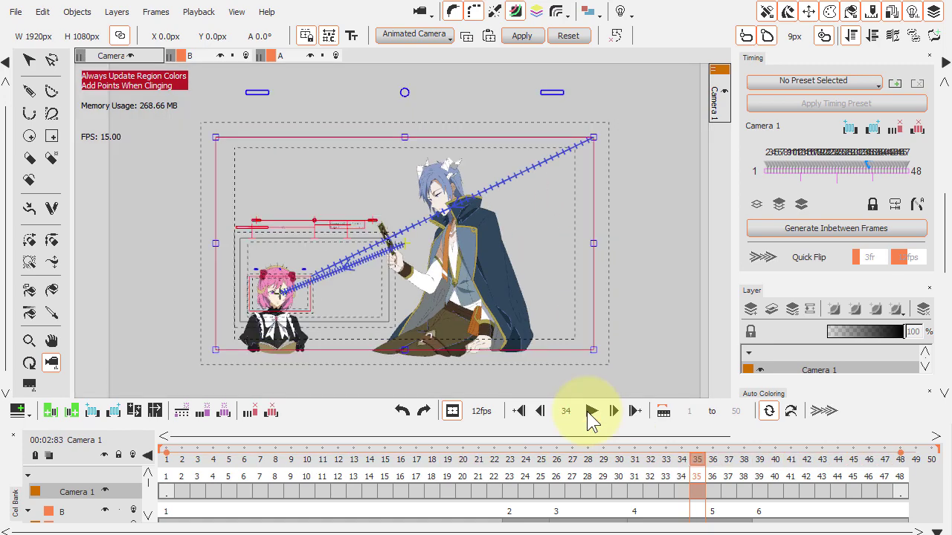
# Regenerate Camera 1's inbetween frames with the Decelerate timing preset and play back the result
pyautogui.click(840, 82)
pyautogui.click(803, 147)
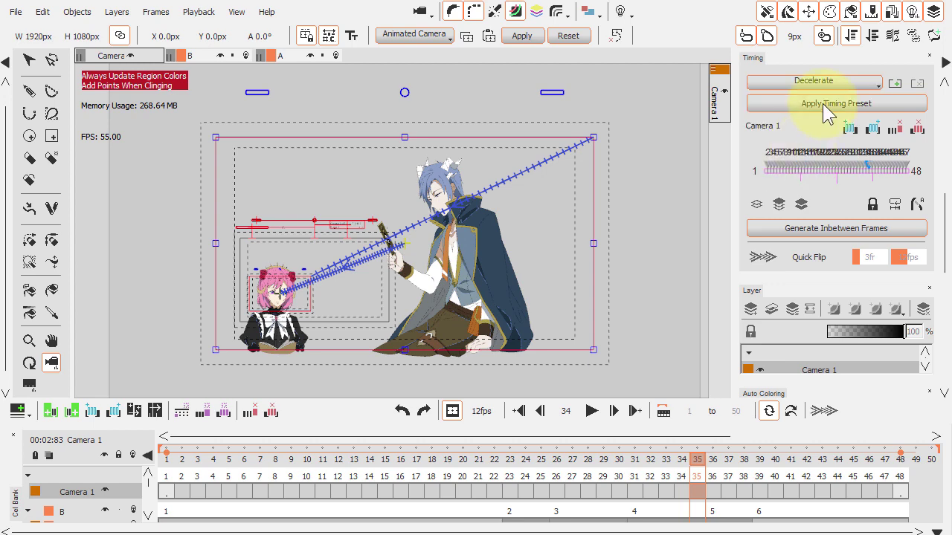
pyautogui.click(822, 103)
pyautogui.click(835, 229)
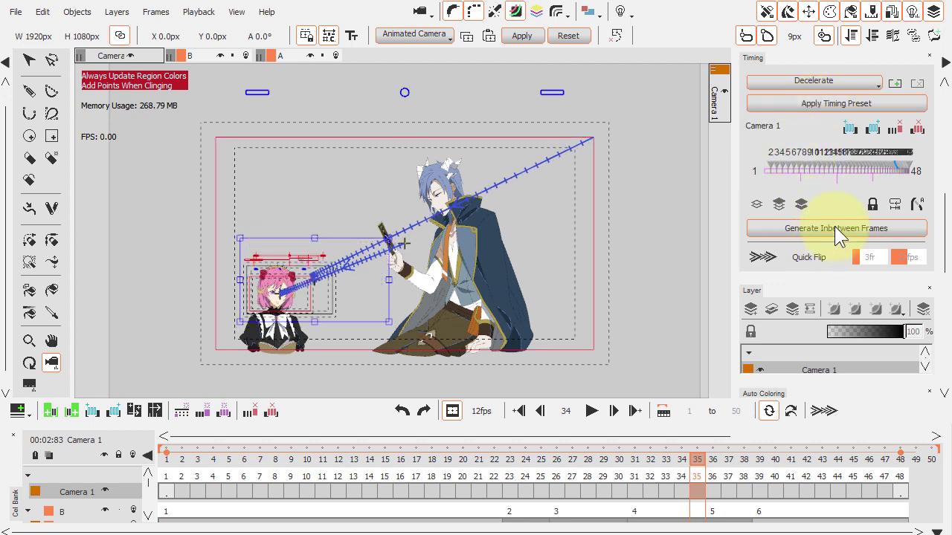
pyautogui.click(591, 411)
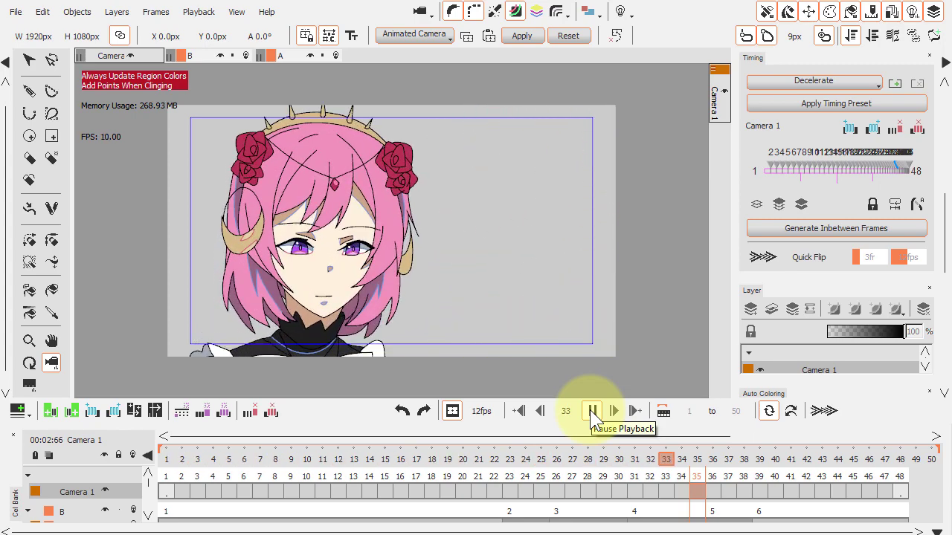
pyautogui.click(591, 412)
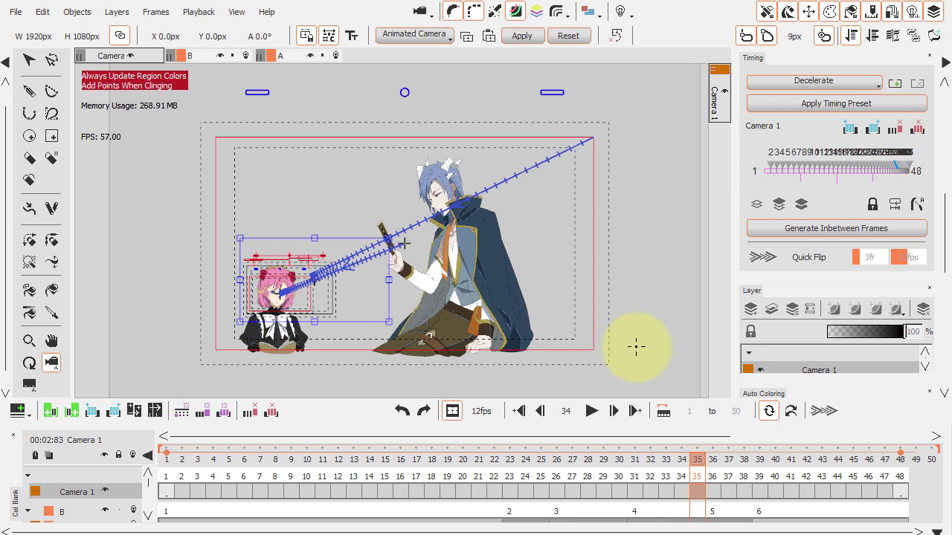
# Bend the camera's center motion path downward into a curve, and regenerate the inbetween frames to play back the curved move
pyautogui.click(366, 260)
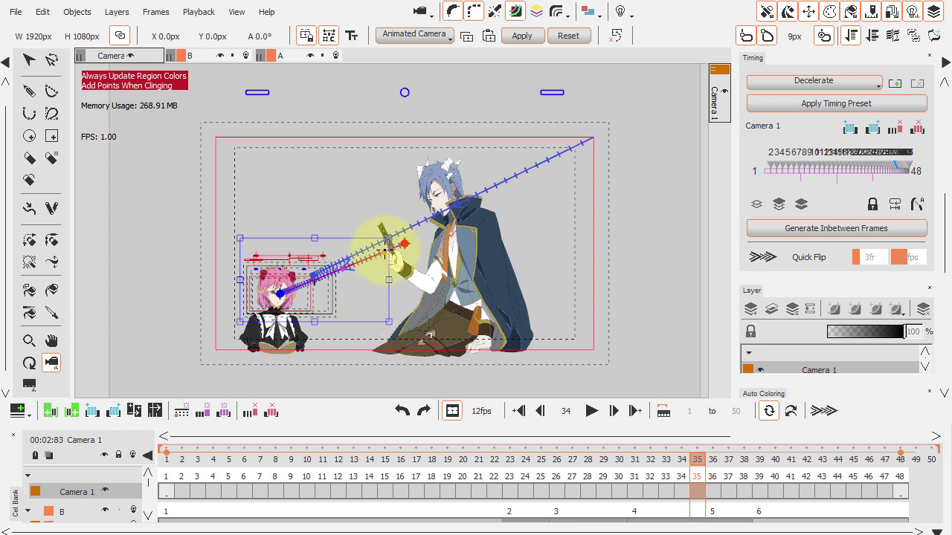
pyautogui.moveTo(384, 249); pyautogui.dragTo(331, 311)
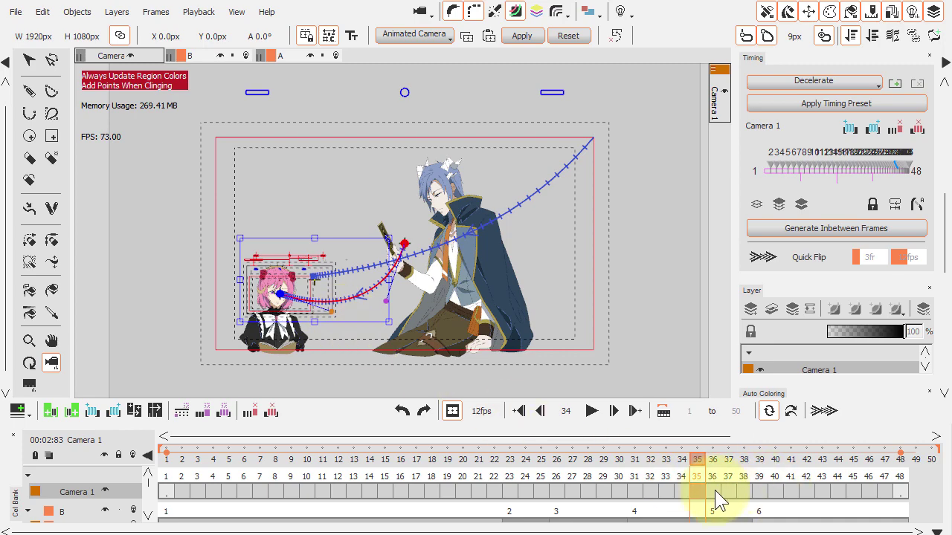
pyautogui.click(825, 227)
pyautogui.click(590, 412)
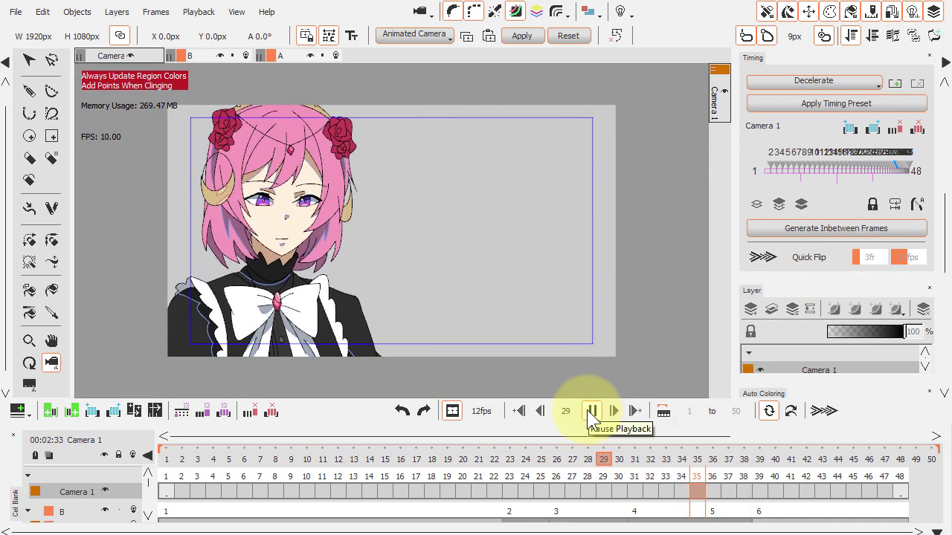
pyautogui.click(592, 411)
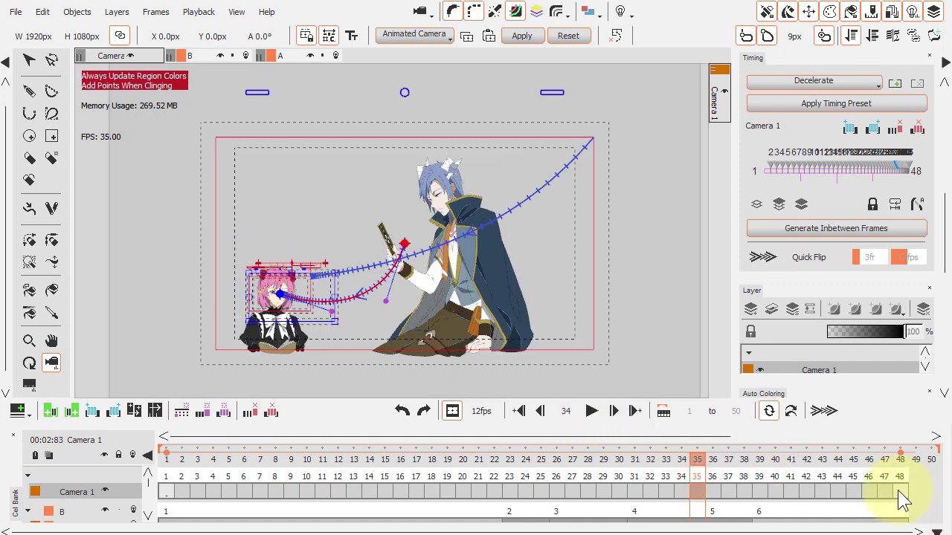
# At frame 48, reset the curved camera paths and reposition the camera above the pink-haired girl's head and back over her face
pyautogui.click(897, 490)
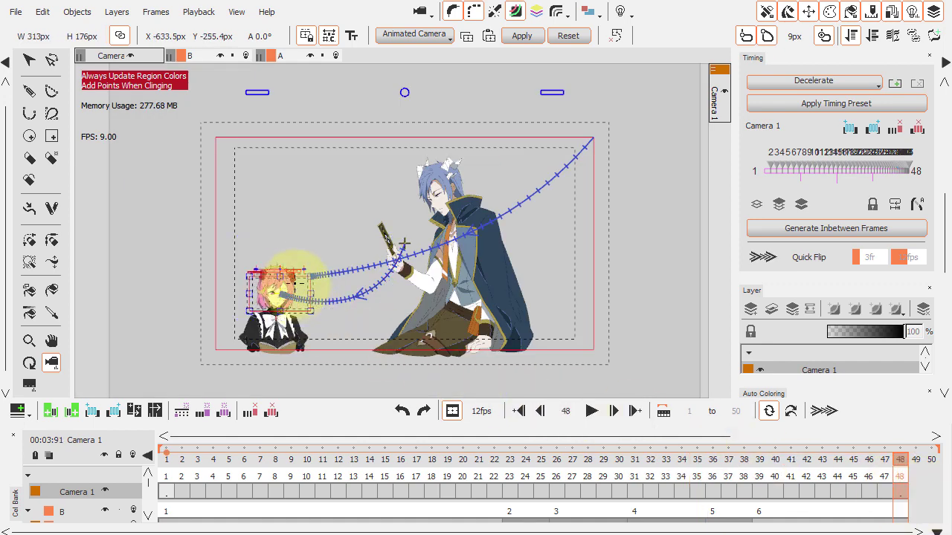
pyautogui.moveTo(283, 285); pyautogui.dragTo(272, 217)
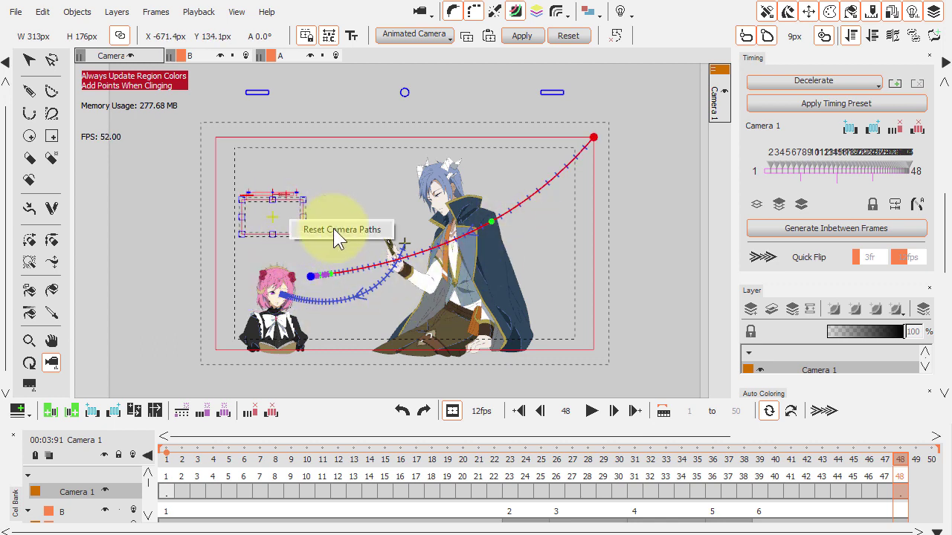
pyautogui.click(615, 36)
pyautogui.moveTo(288, 208); pyautogui.dragTo(294, 283)
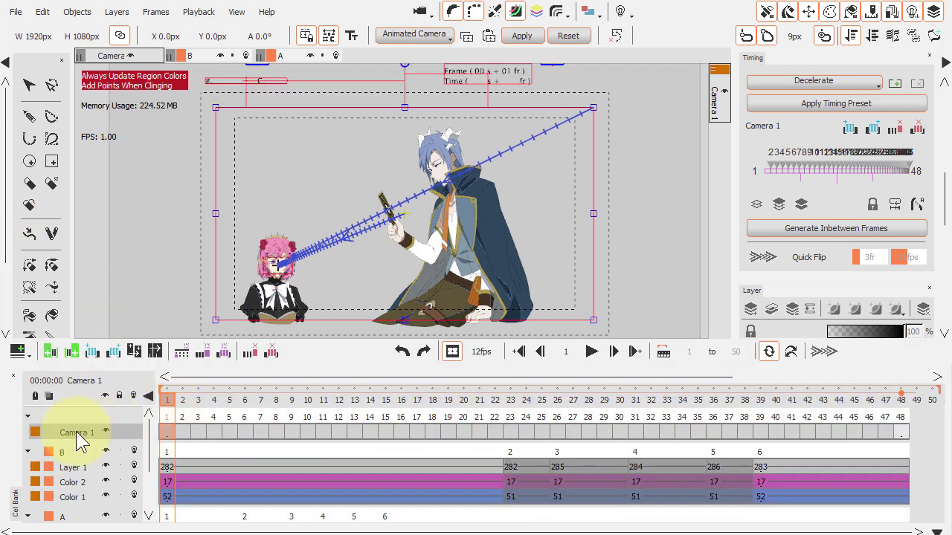
# Add a second camera layer above Camera 1 and place its exposure across frames 6 to 11
pyautogui.rightClick(76, 431)
pyautogui.click(143, 20)
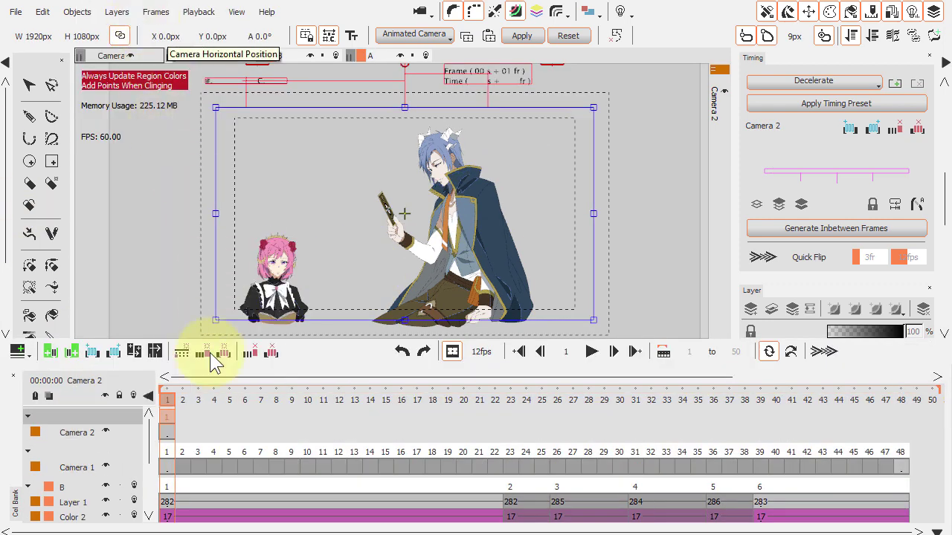
pyautogui.moveTo(168, 423); pyautogui.dragTo(248, 433)
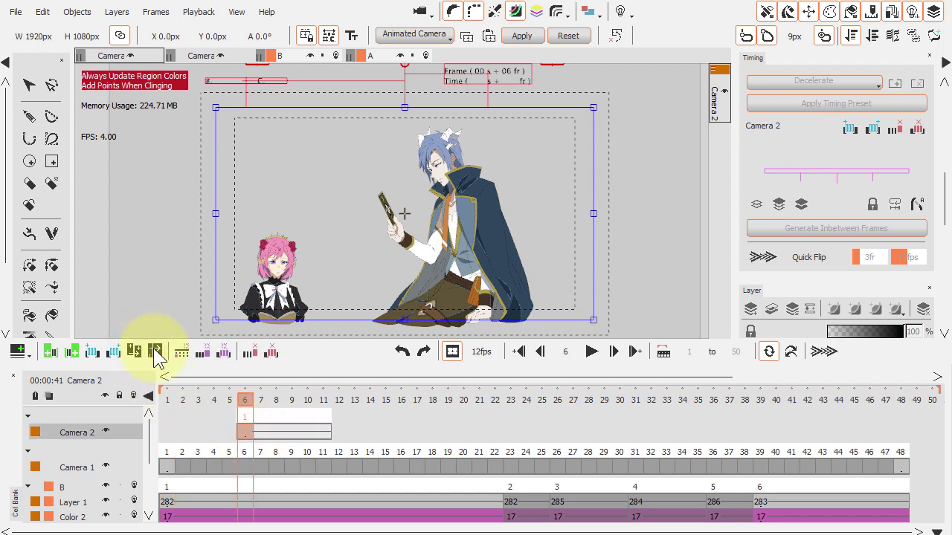
# Switch the second camera to Fixed Camera mode, shrink it to 460 × 259 px and position it over the blue-haired man's face in all frames
pyautogui.click(415, 35)
pyautogui.click(425, 55)
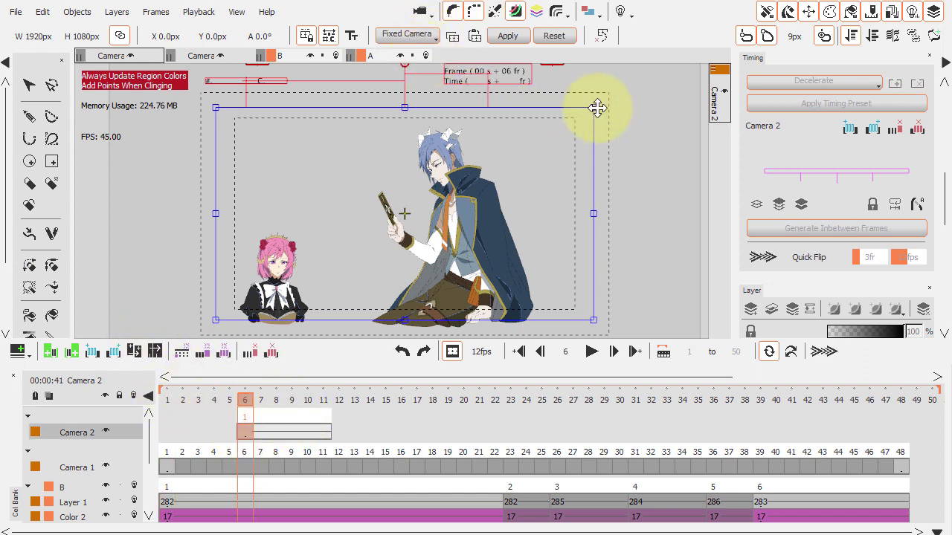
pyautogui.moveTo(595, 109); pyautogui.dragTo(290, 269)
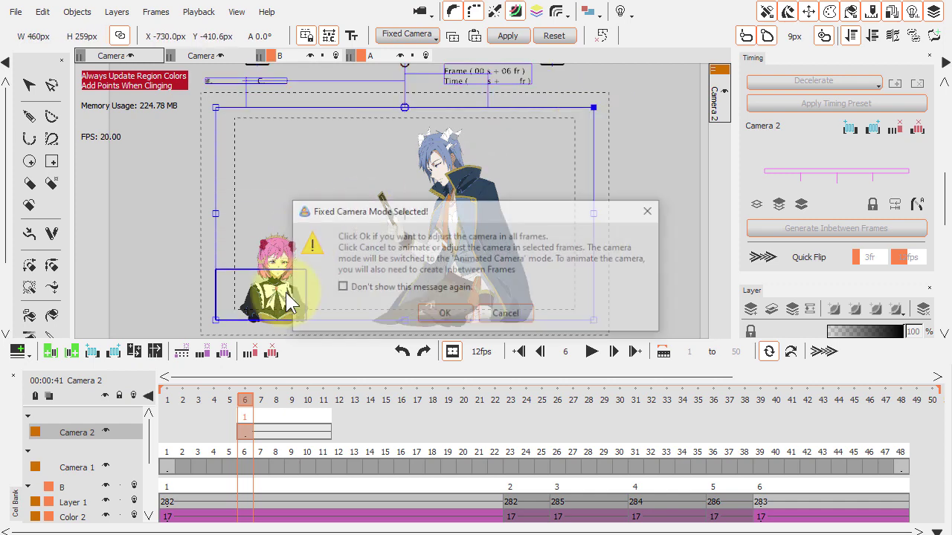
pyautogui.click(449, 314)
pyautogui.moveTo(458, 200); pyautogui.dragTo(468, 161)
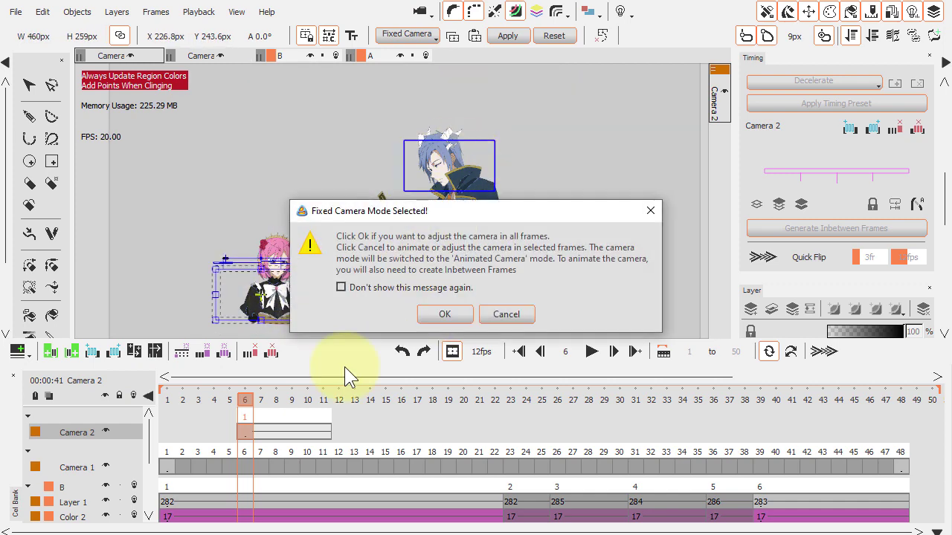
pyautogui.click(444, 313)
# Play back the animation from Camera 1's first frame to view the cuts between the two cameras
pyautogui.moveTo(244, 404); pyautogui.dragTo(170, 465)
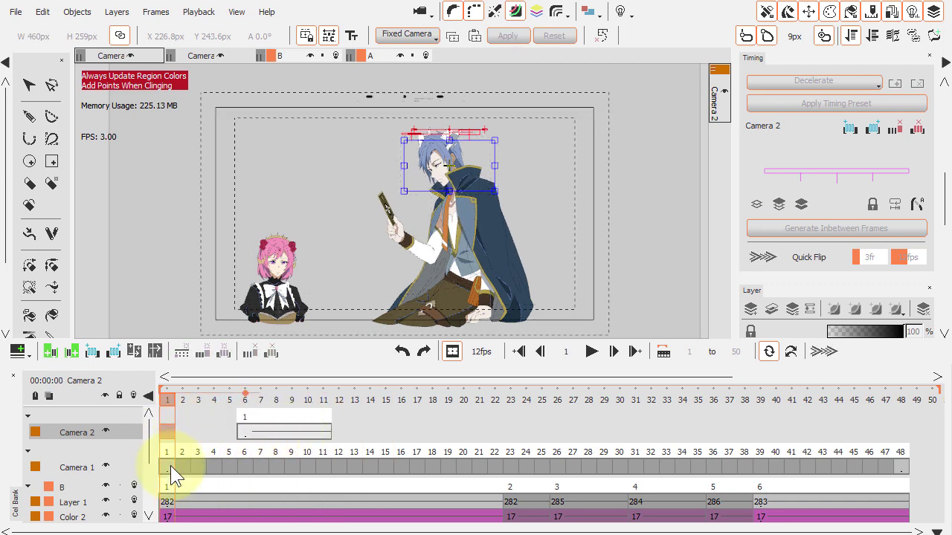
pyautogui.click(170, 466)
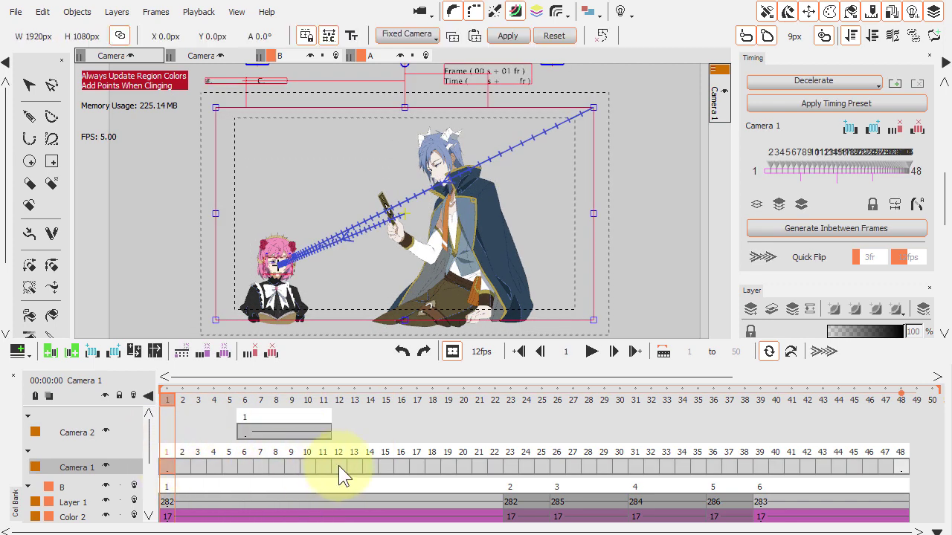
pyautogui.click(592, 352)
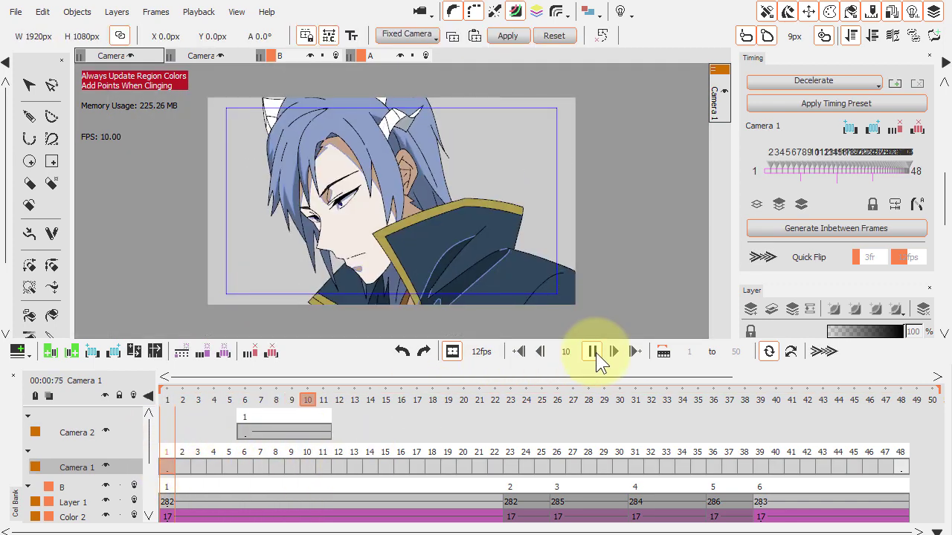
pyautogui.click(593, 351)
pyautogui.click(596, 352)
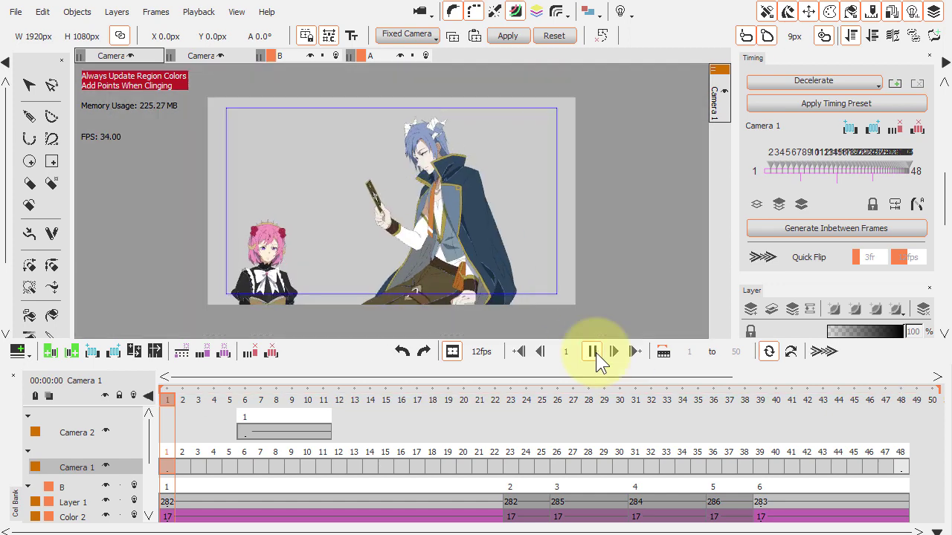
pyautogui.click(595, 353)
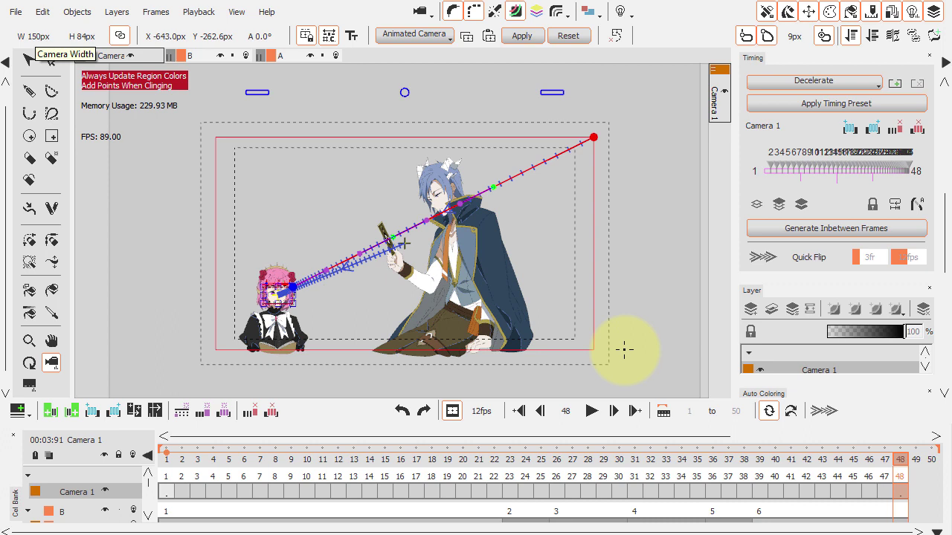
# With Camera 1's frame 48 selected, check the pixel dimensions in the image export settings and close them without exporting
pyautogui.click(901, 493)
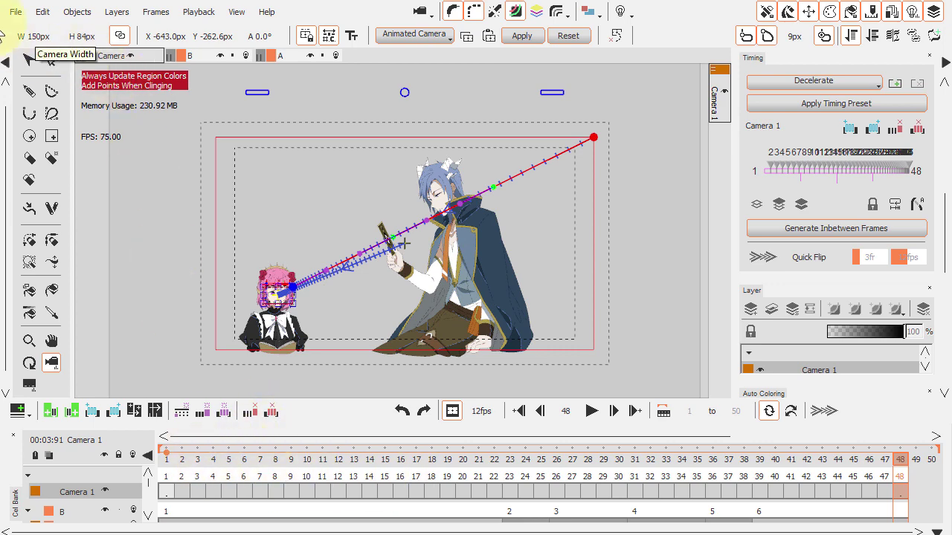
pyautogui.click(15, 11)
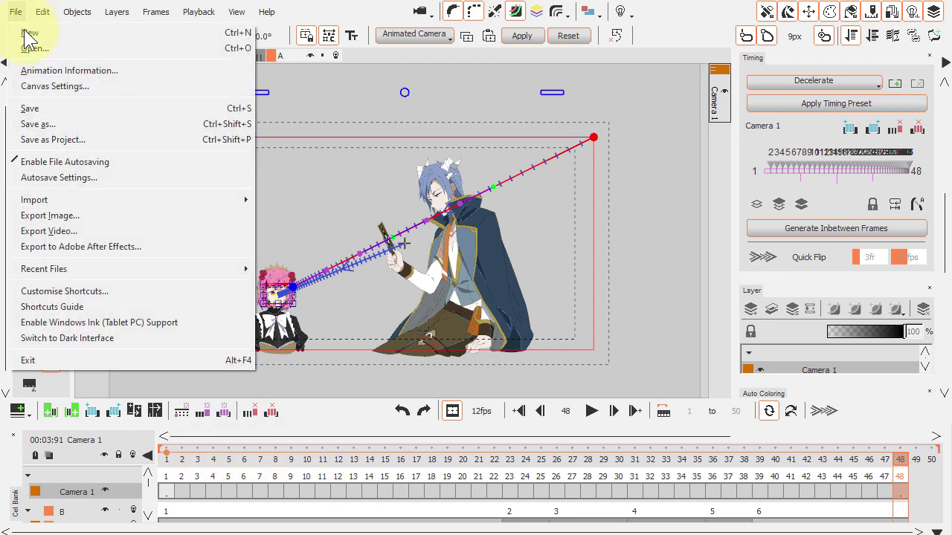
pyautogui.click(119, 217)
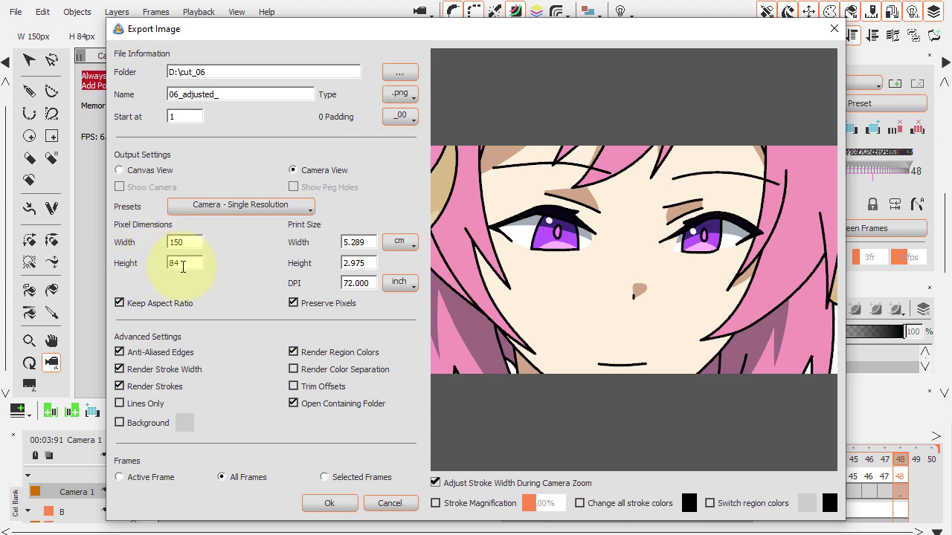
pyautogui.click(390, 503)
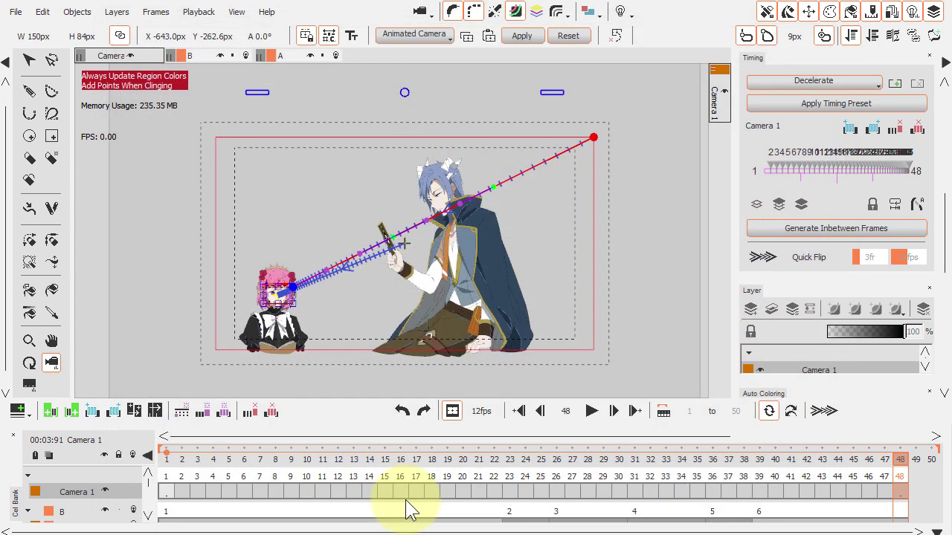
# Select Camera 1's first frame and open the image export settings
pyautogui.click(171, 493)
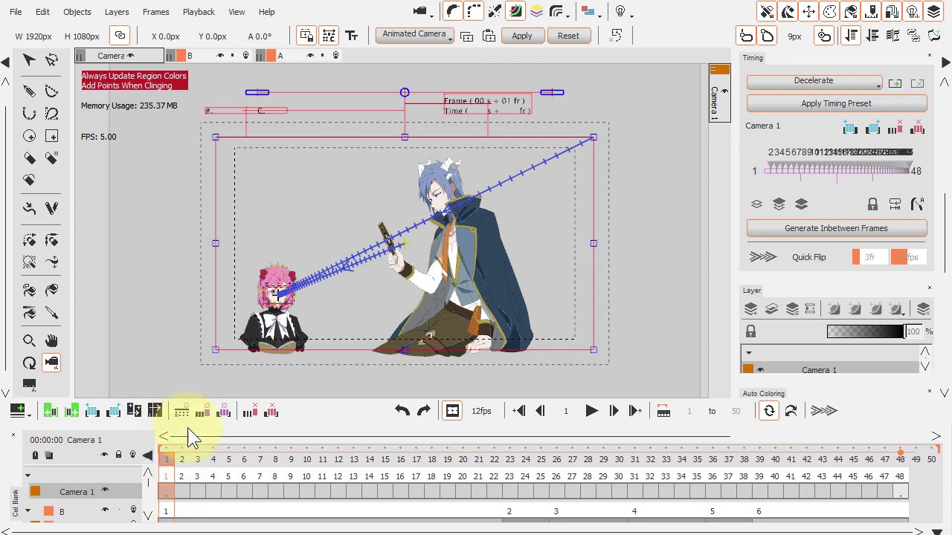
pyautogui.click(15, 12)
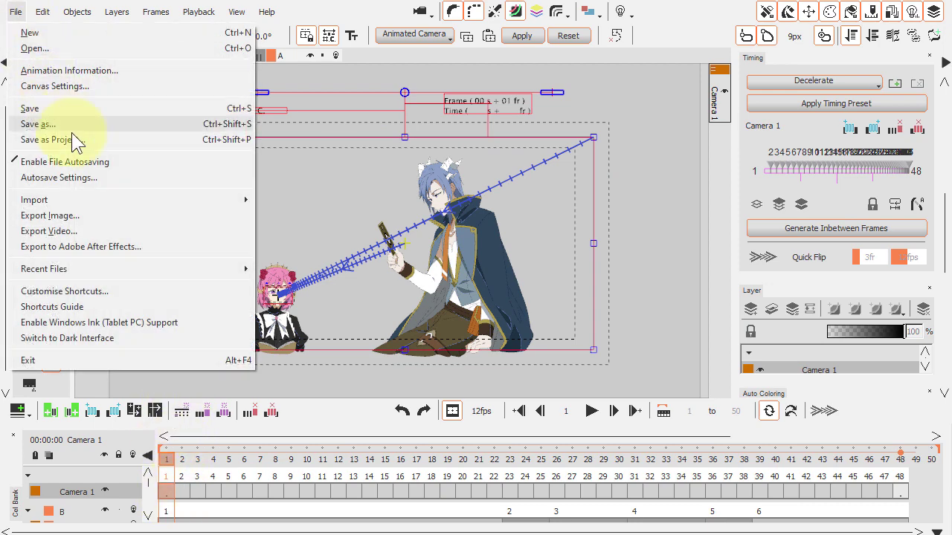
pyautogui.click(96, 221)
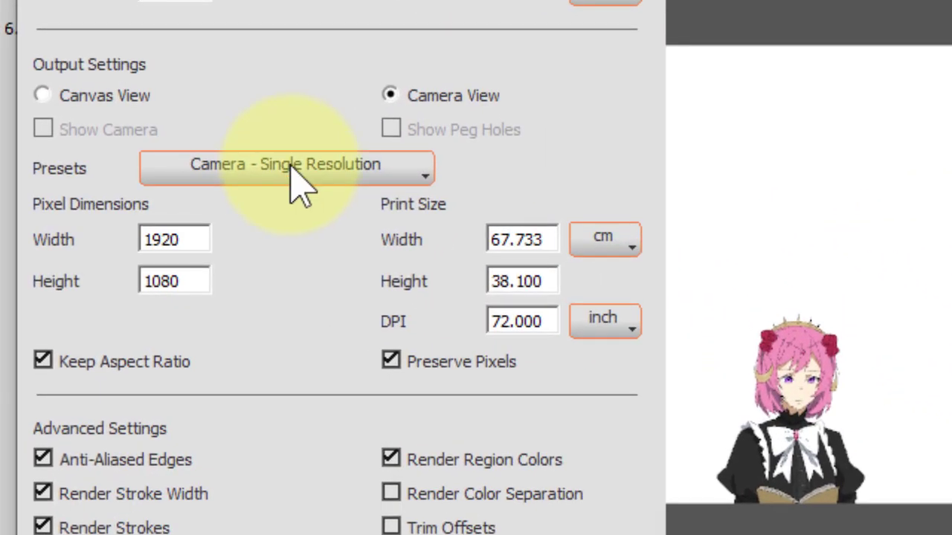
# Try the Camera - Multi Resolution export preset and return to Camera - Single Resolution
pyautogui.click(296, 178)
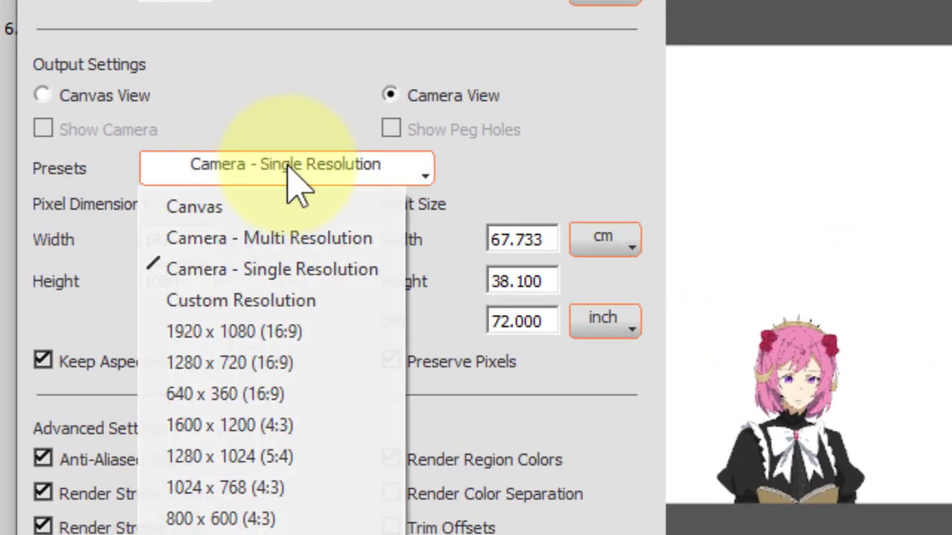
pyautogui.click(314, 248)
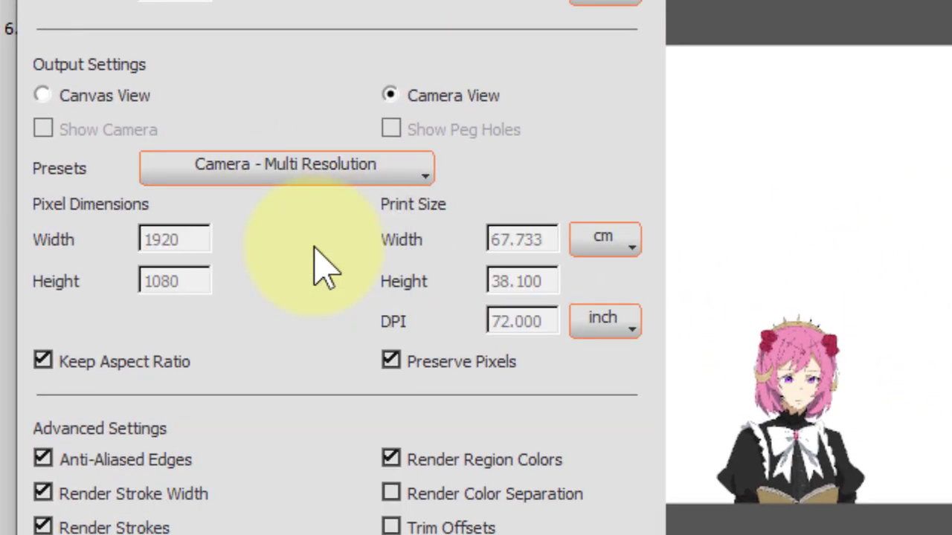
pyautogui.click(296, 168)
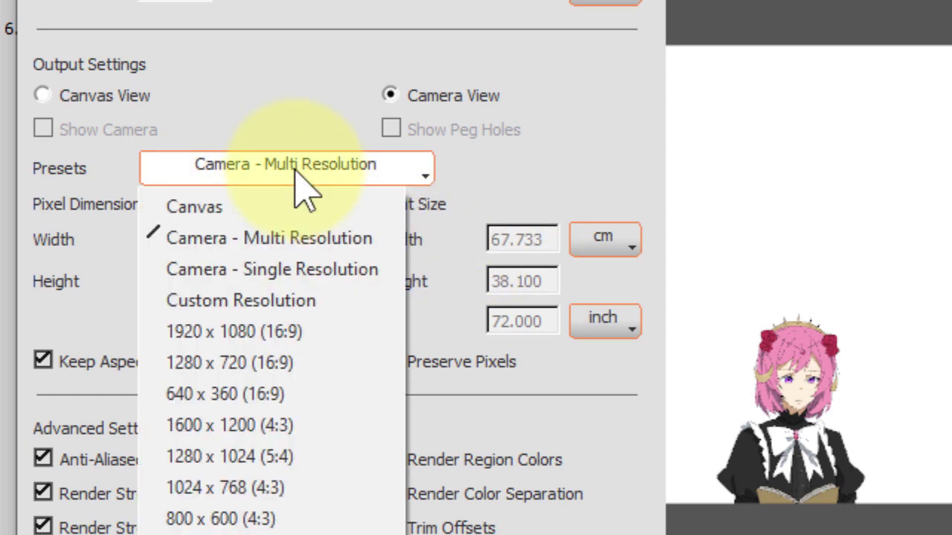
pyautogui.click(283, 265)
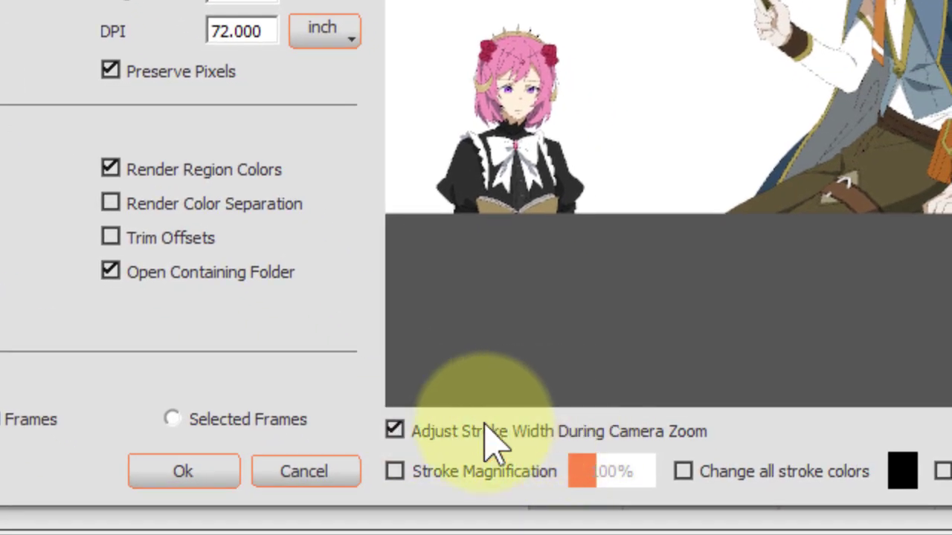
pyautogui.click(481, 426)
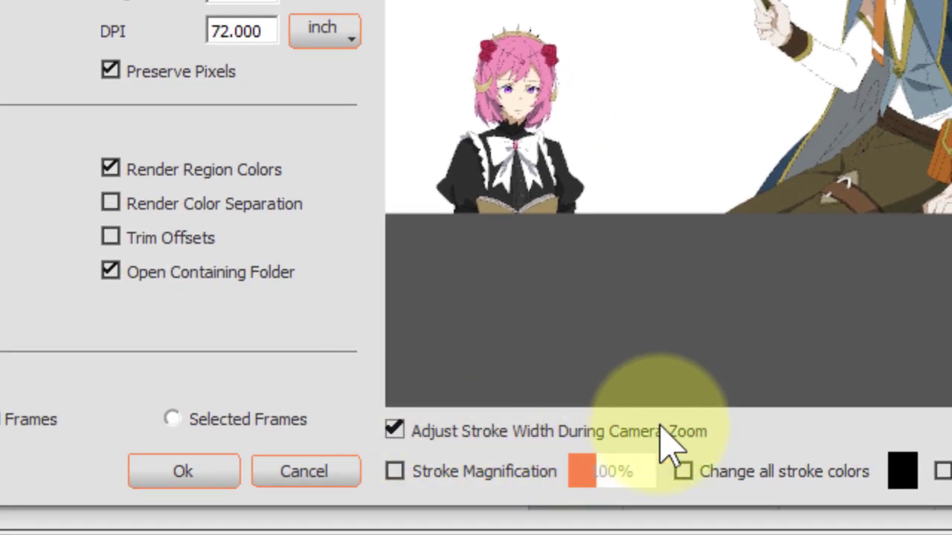